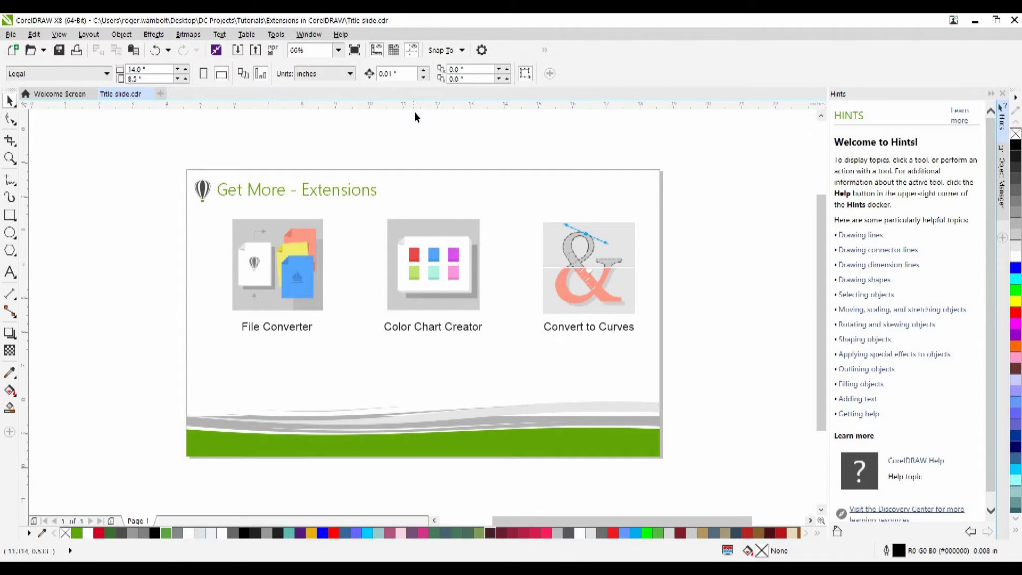
# Review the installed extensions in the Get More window, then close it.
pyautogui.click(53, 95)
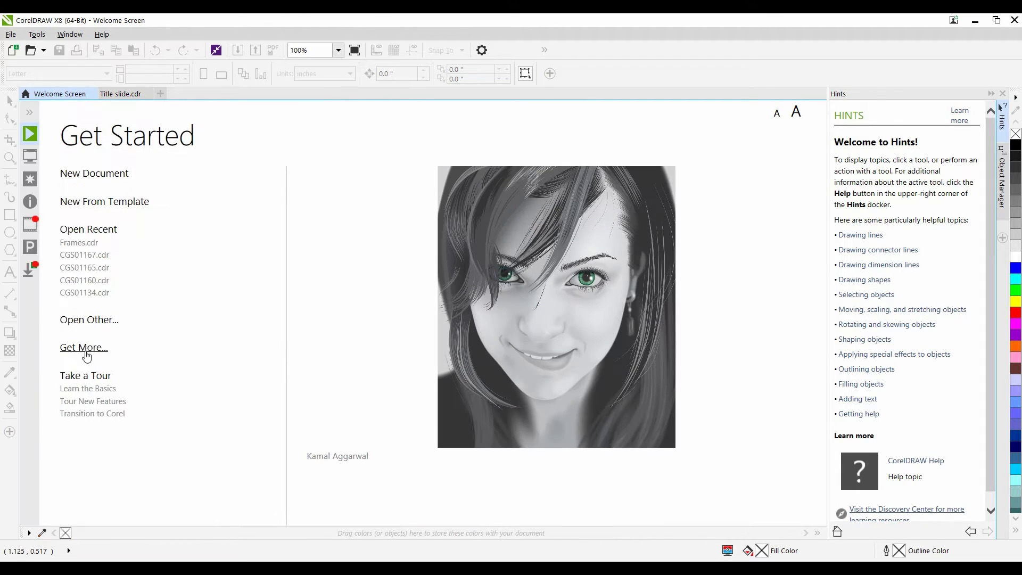
pyautogui.click(87, 349)
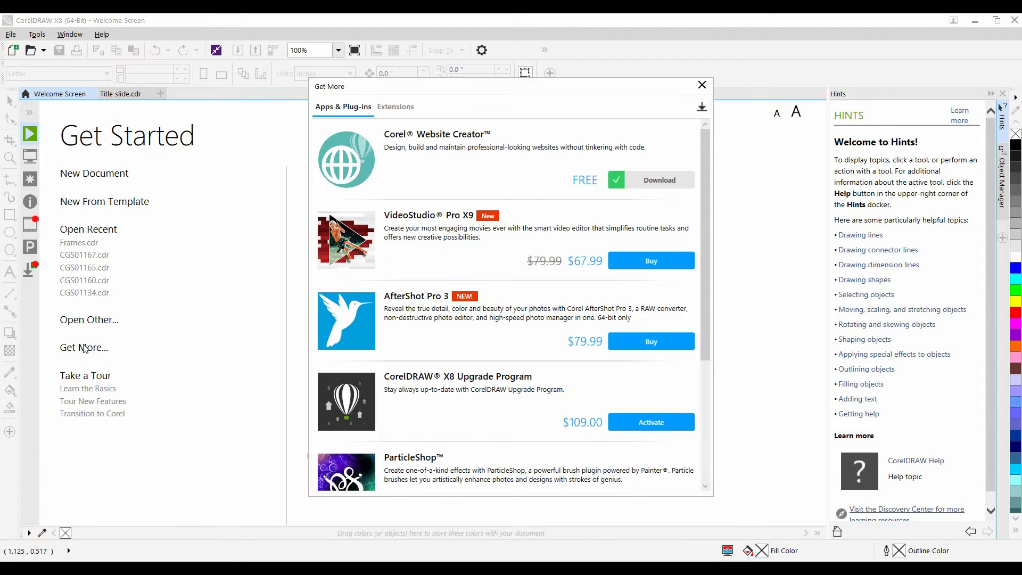
pyautogui.click(403, 108)
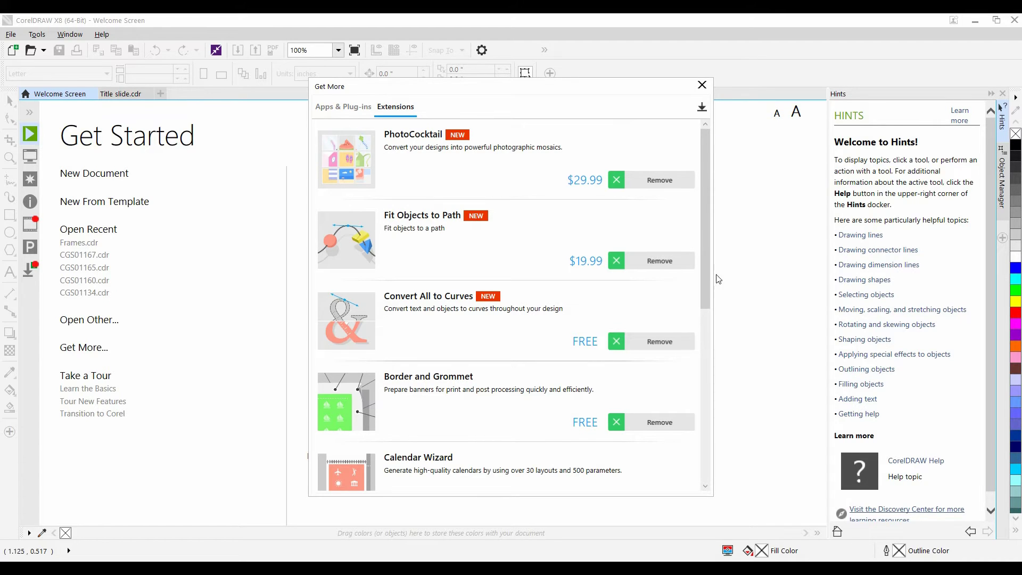
pyautogui.moveTo(704, 272)
pyautogui.mouseDown()
pyautogui.moveTo(715, 393)
pyautogui.moveTo(705, 483)
pyautogui.mouseUp()
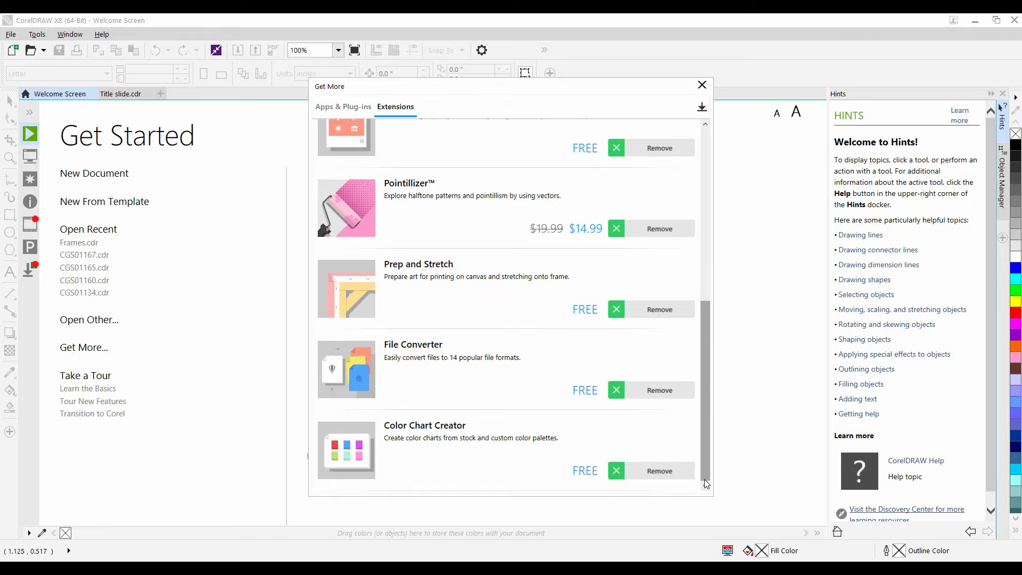
pyautogui.click(703, 85)
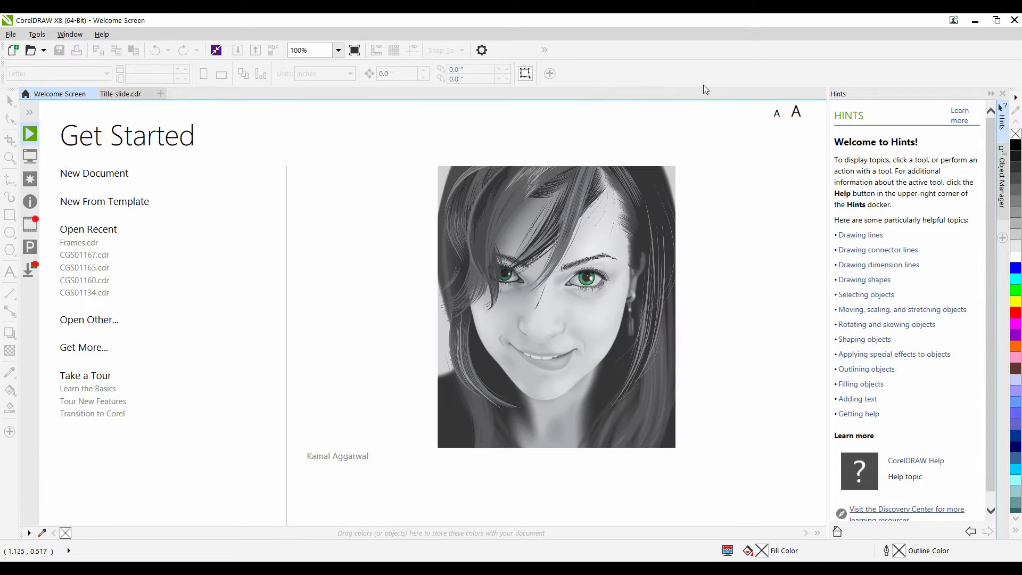
# On Title slide.cdr, run the FileConverter macro project via Tools > Macros > Run Macro.
pyautogui.click(126, 94)
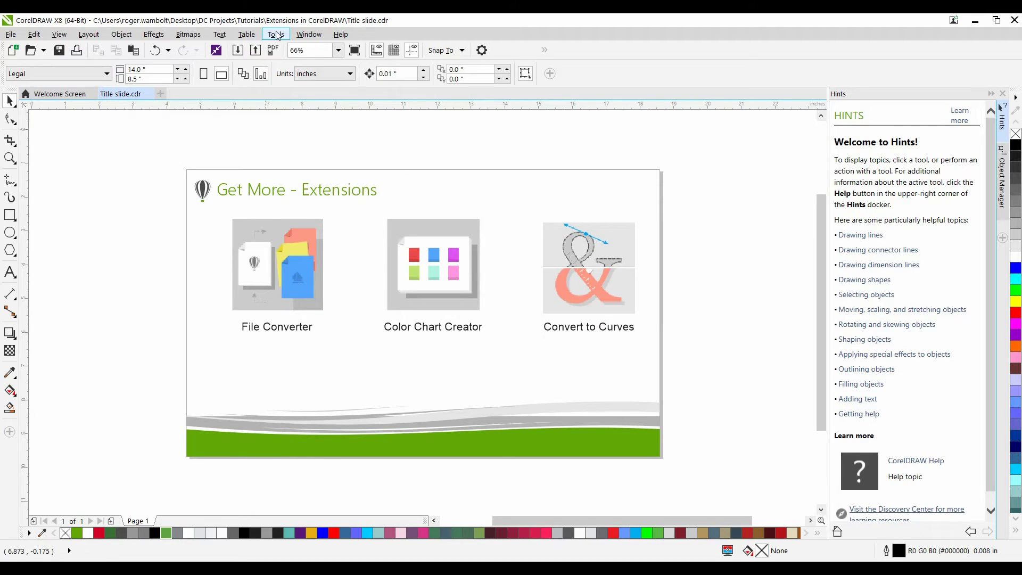
pyautogui.click(277, 36)
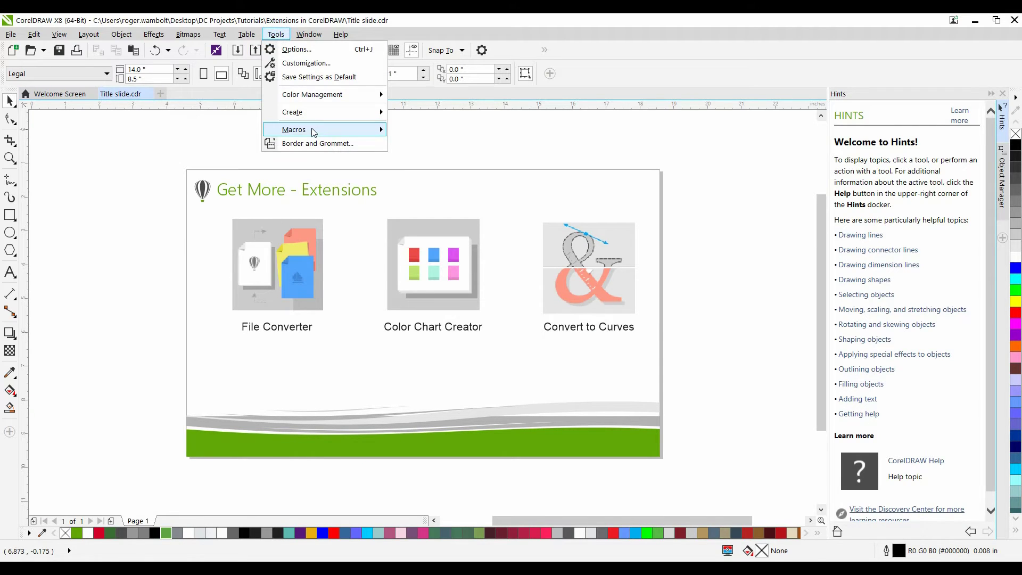
pyautogui.moveTo(294, 130)
pyautogui.click(425, 173)
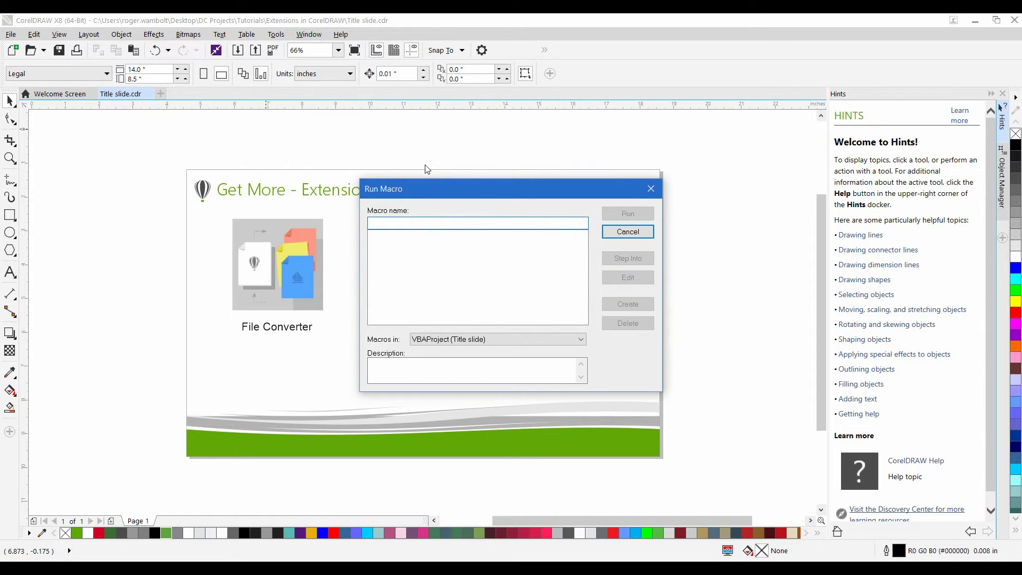
pyautogui.click(451, 340)
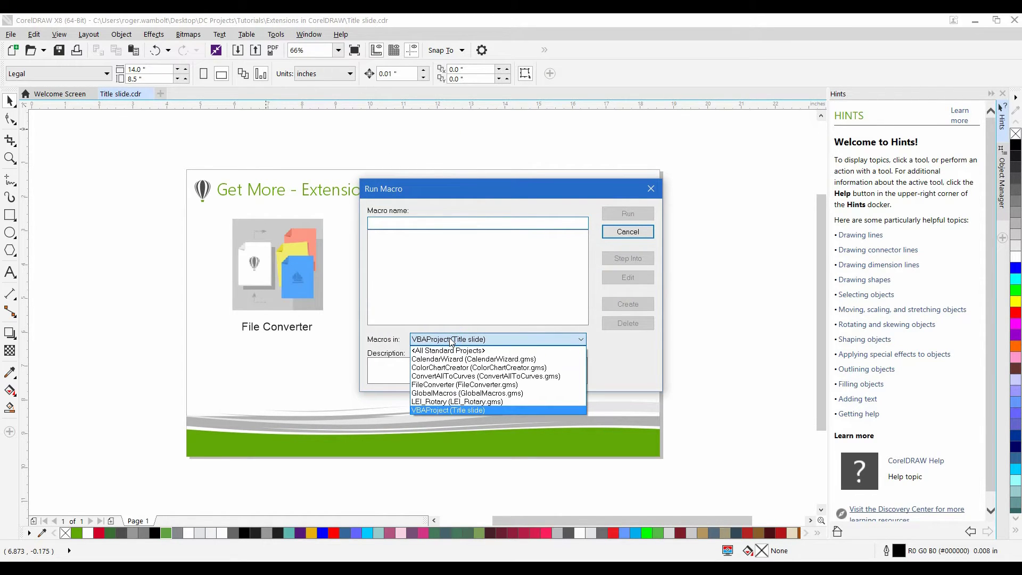
pyautogui.click(464, 385)
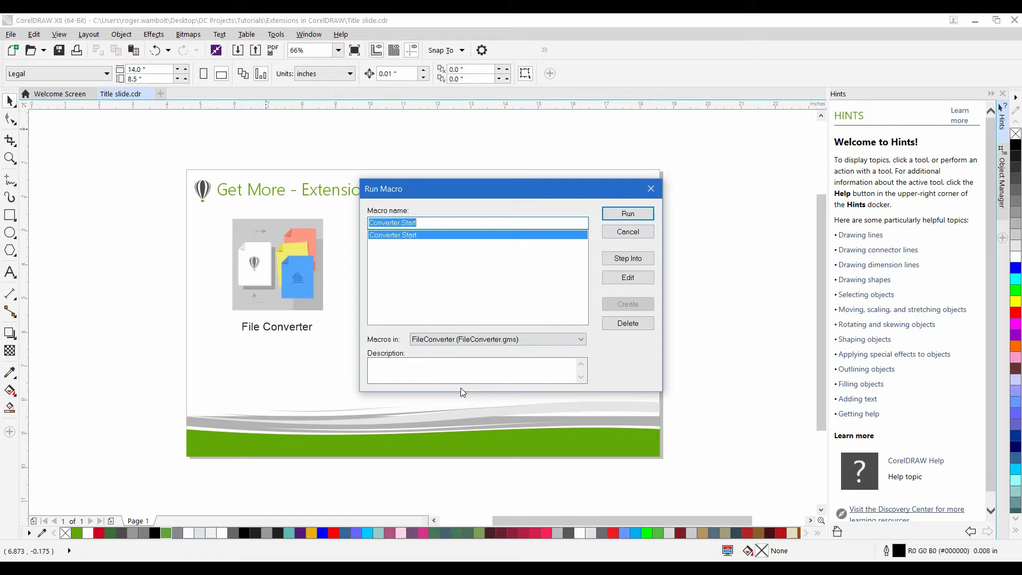
pyautogui.click(621, 216)
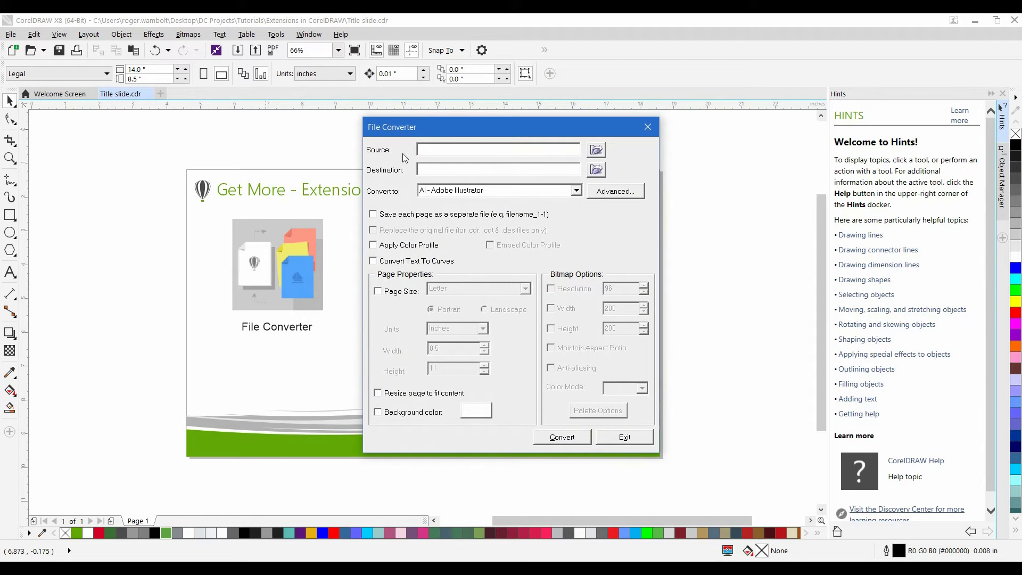
# Choose Extensions - File Converter > CDR Files as the source folder.
pyautogui.click(596, 150)
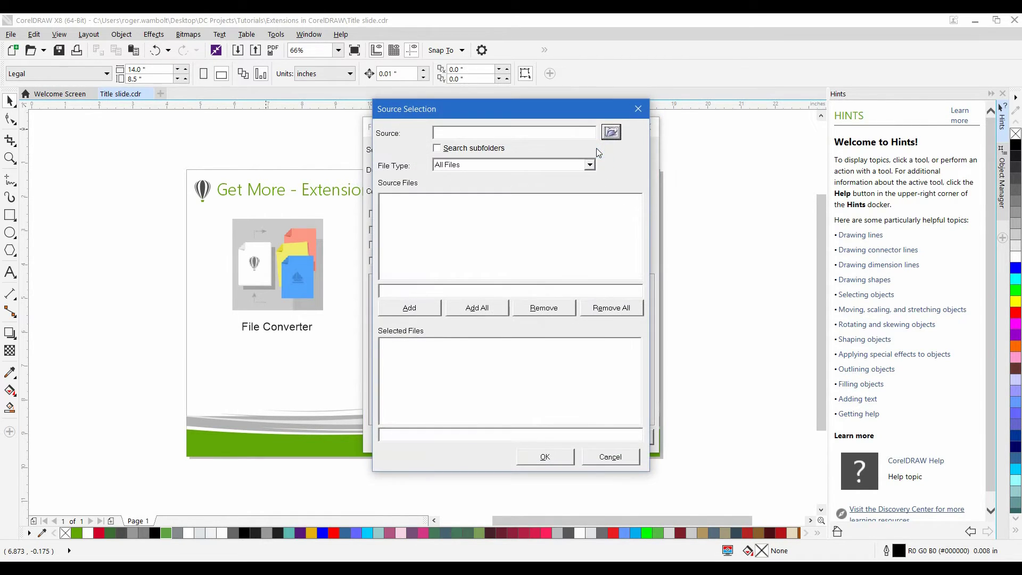
pyautogui.click(612, 132)
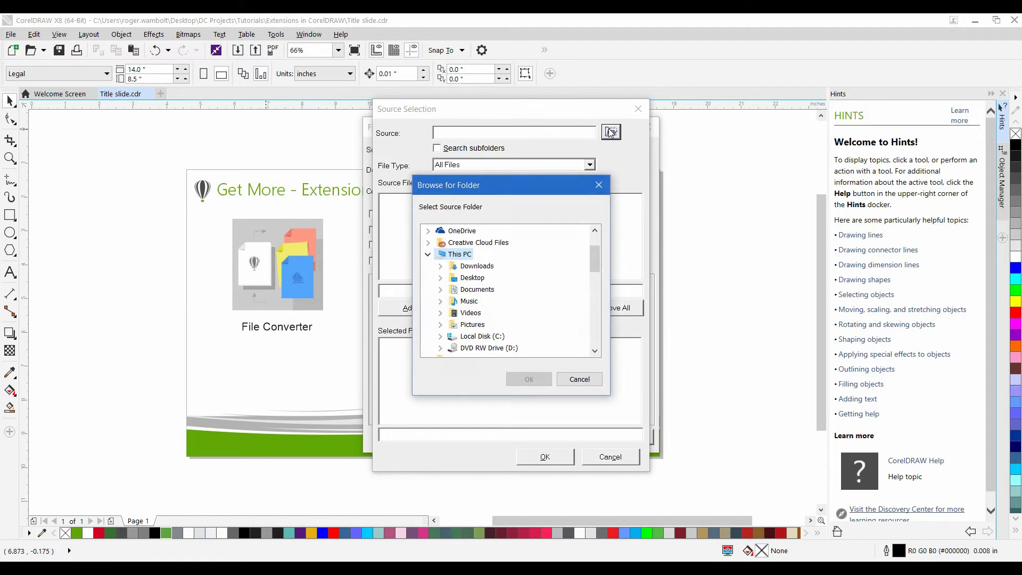
pyautogui.moveTo(595, 250); pyautogui.dragTo(581, 299)
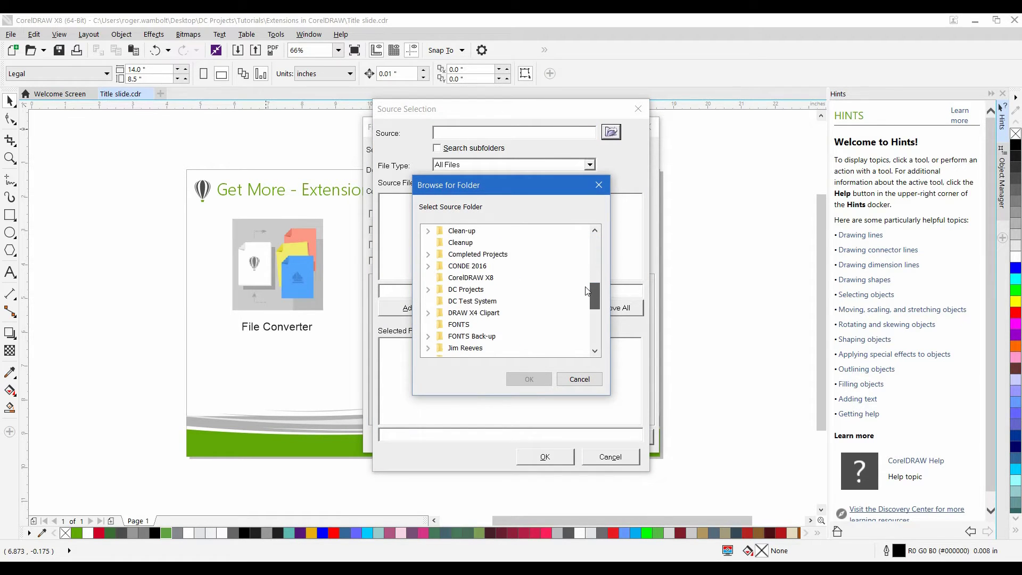
pyautogui.click(428, 277)
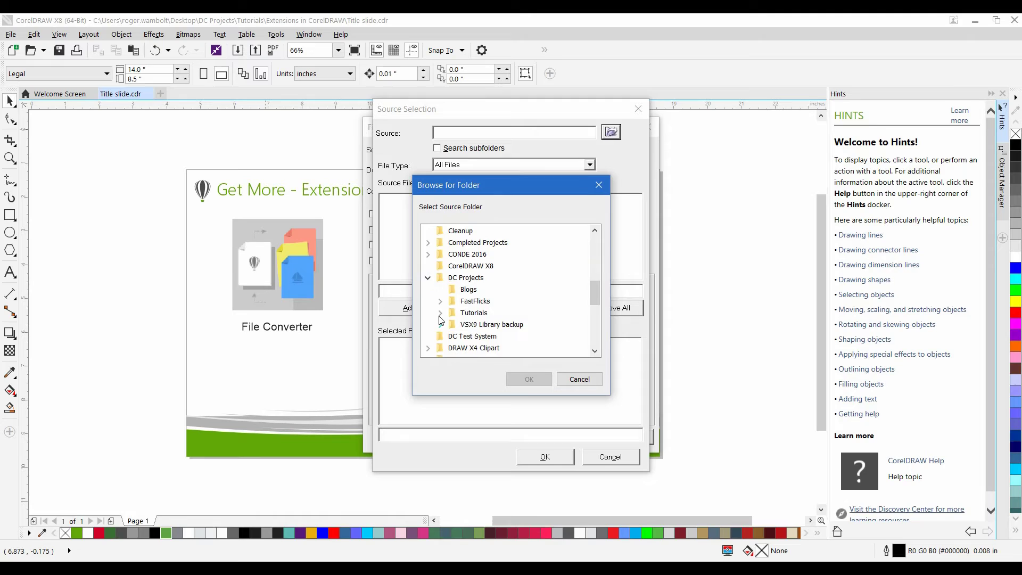
pyautogui.click(440, 312)
pyautogui.click(453, 278)
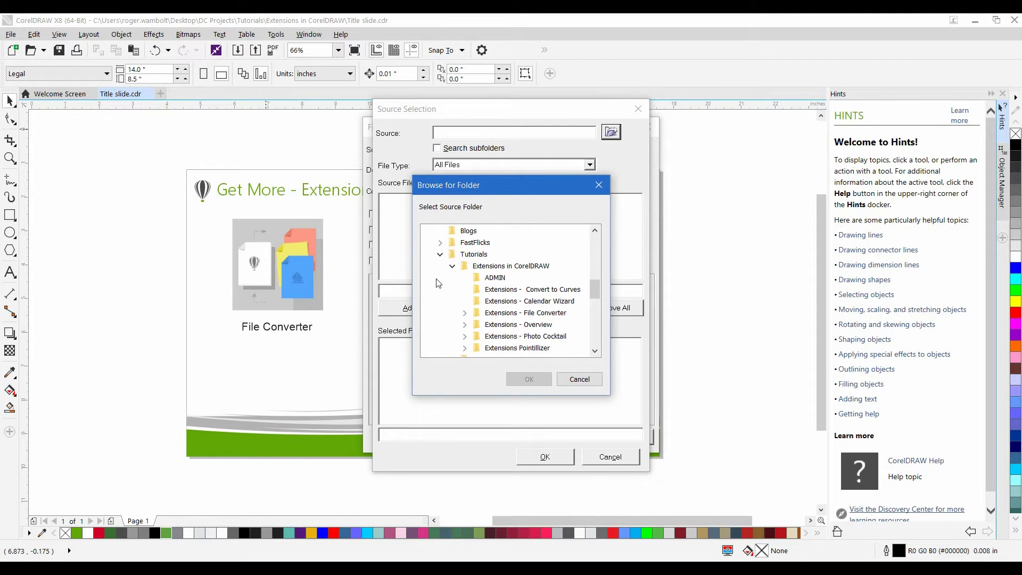
pyautogui.click(465, 313)
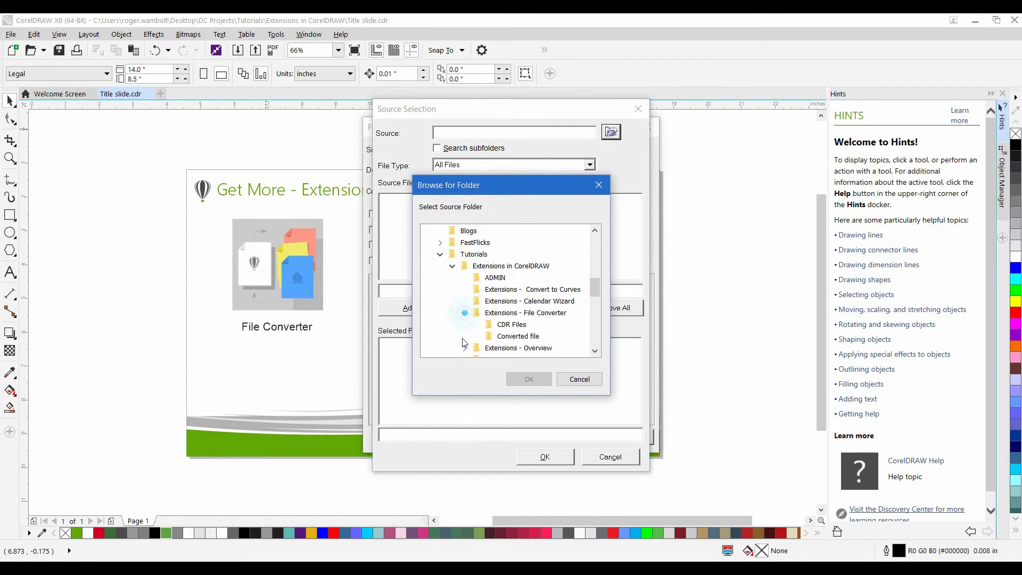
pyautogui.click(521, 325)
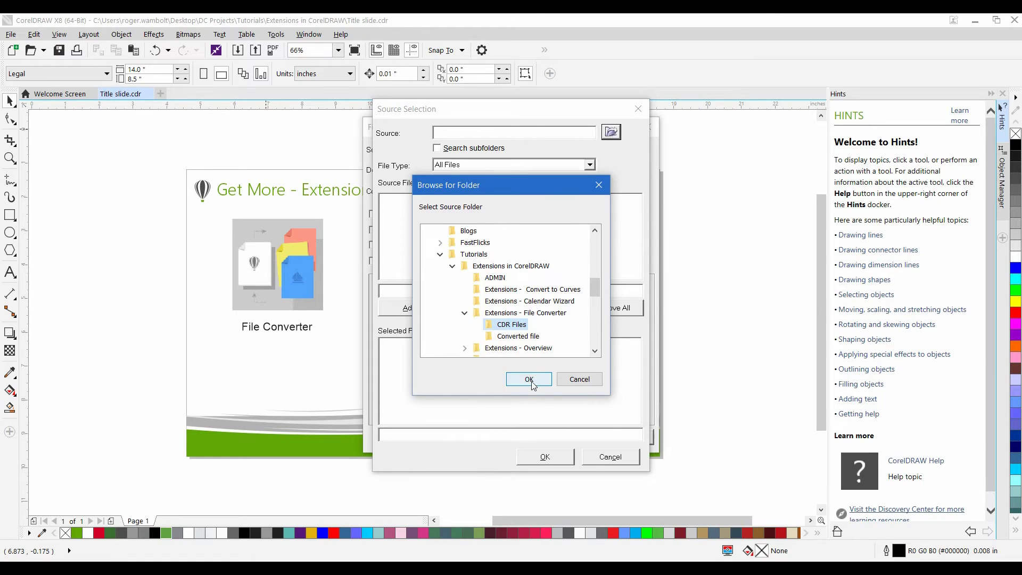
pyautogui.click(533, 381)
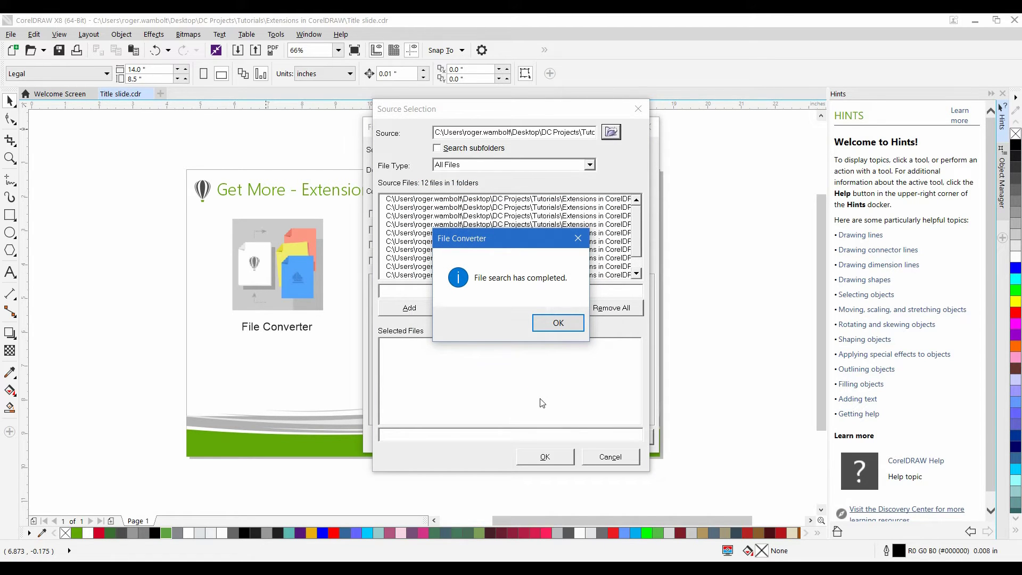
# Add all 12 found CDR files to the source selection and confirm.
pyautogui.click(561, 323)
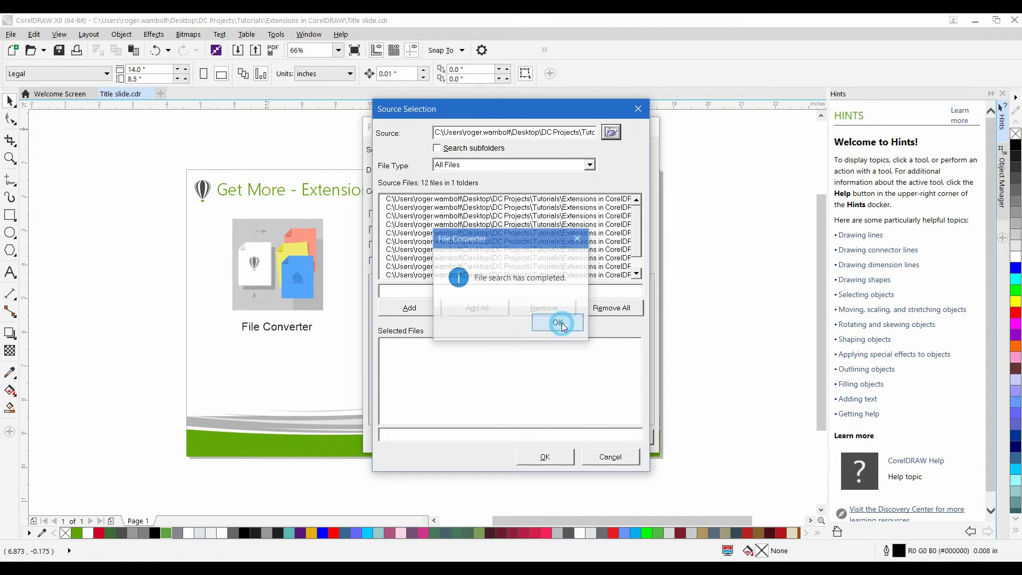
pyautogui.click(602, 241)
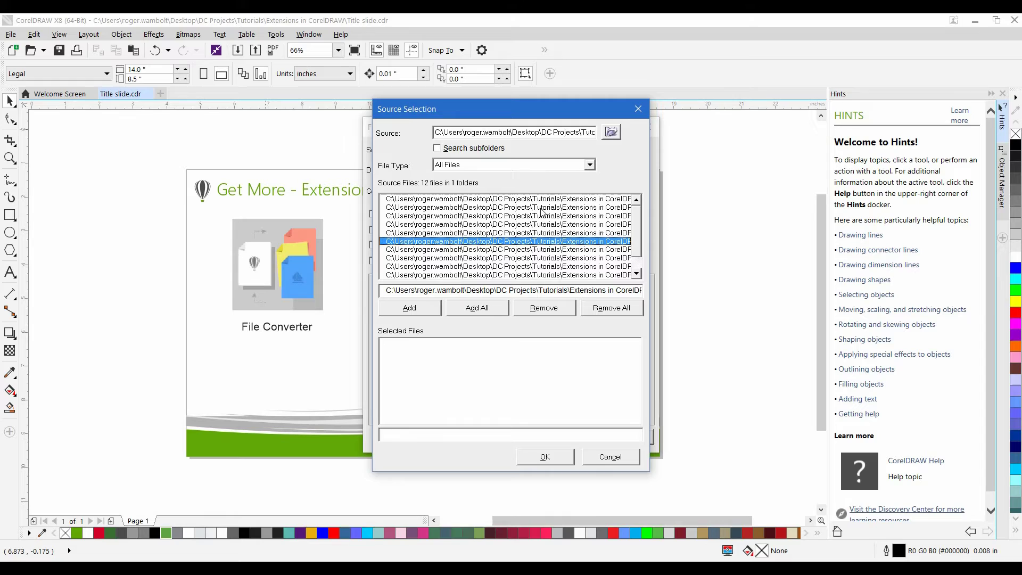
pyautogui.click(479, 310)
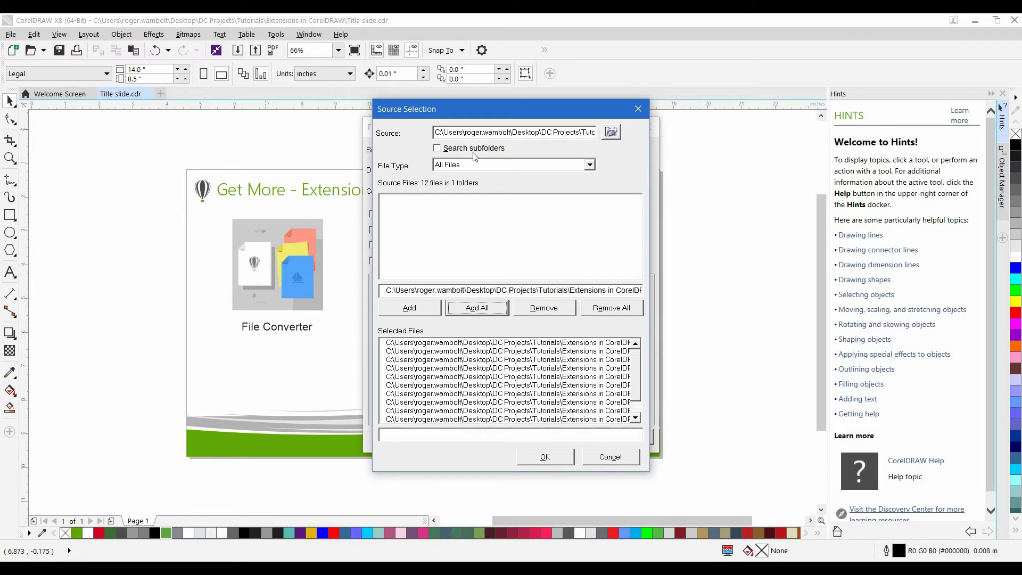
pyautogui.click(545, 459)
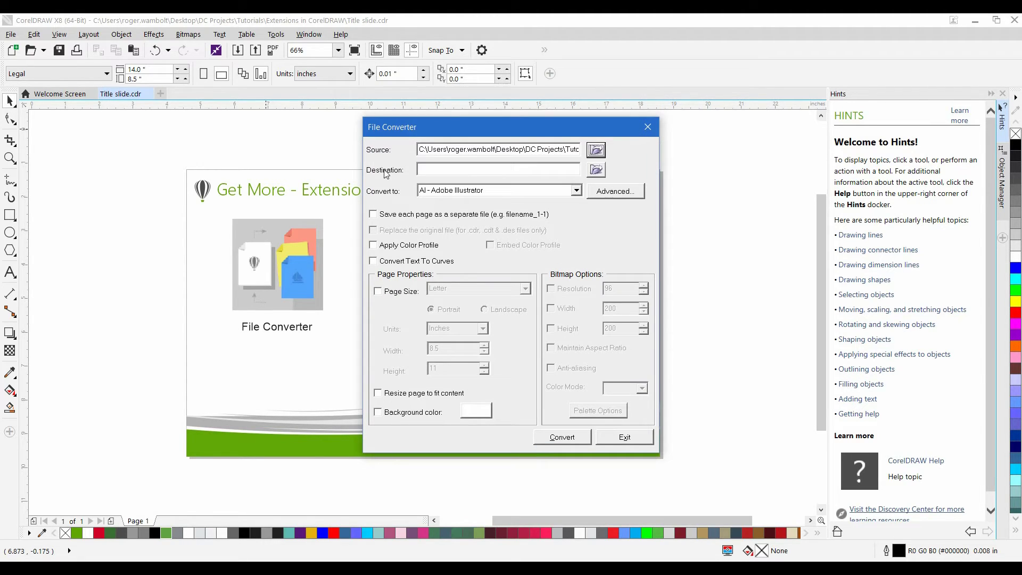
# Set the destination to the Extensions - File Converter > Converted file folder.
pyautogui.click(598, 171)
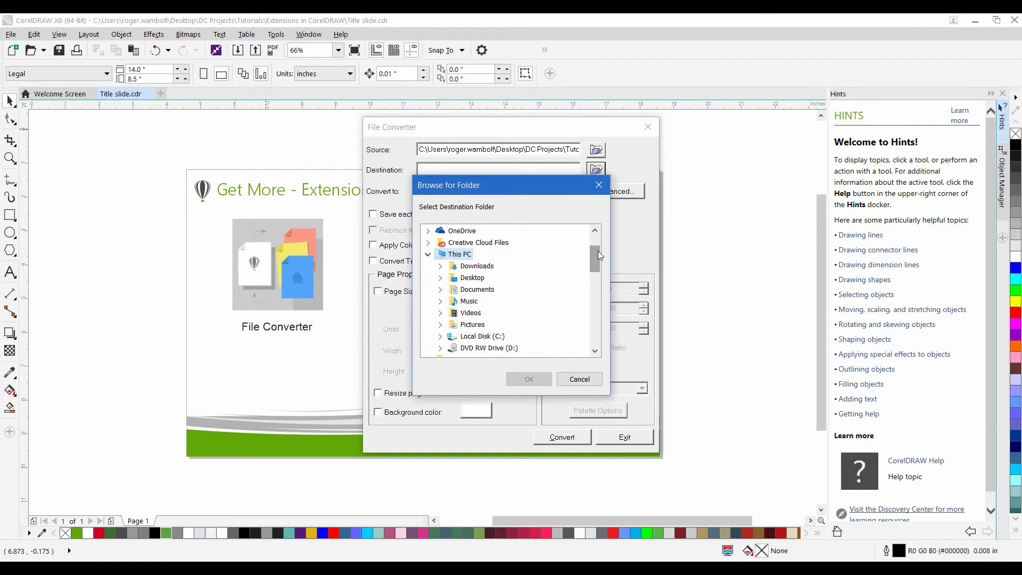
pyautogui.moveTo(595, 251); pyautogui.dragTo(593, 294)
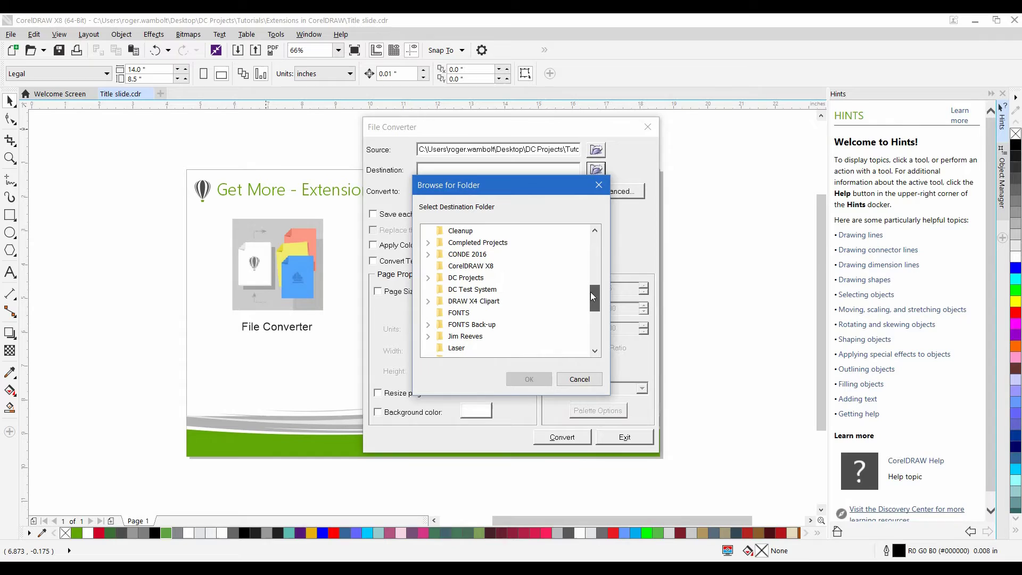
pyautogui.click(428, 279)
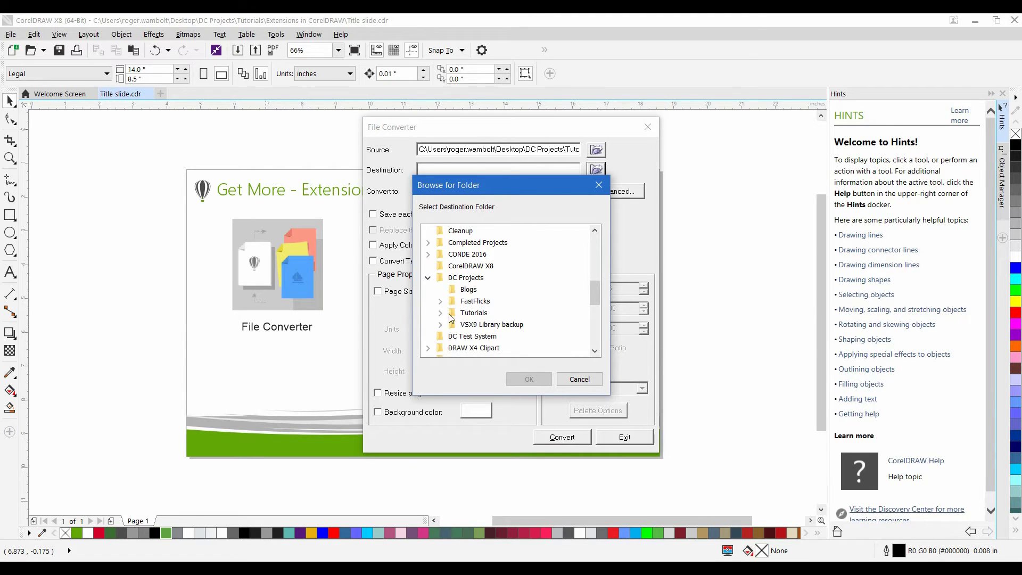
pyautogui.click(440, 312)
pyautogui.click(453, 278)
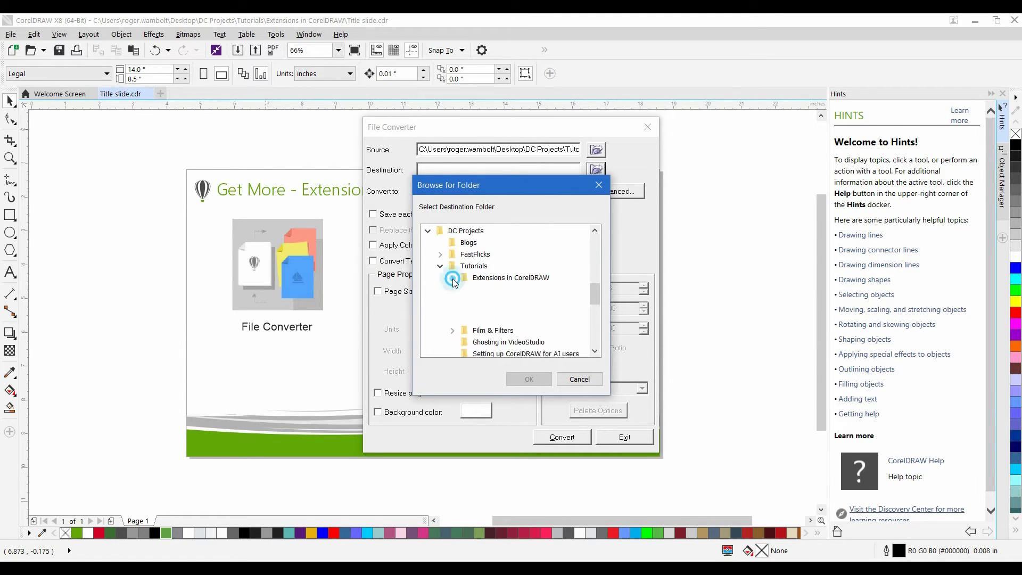
pyautogui.click(464, 314)
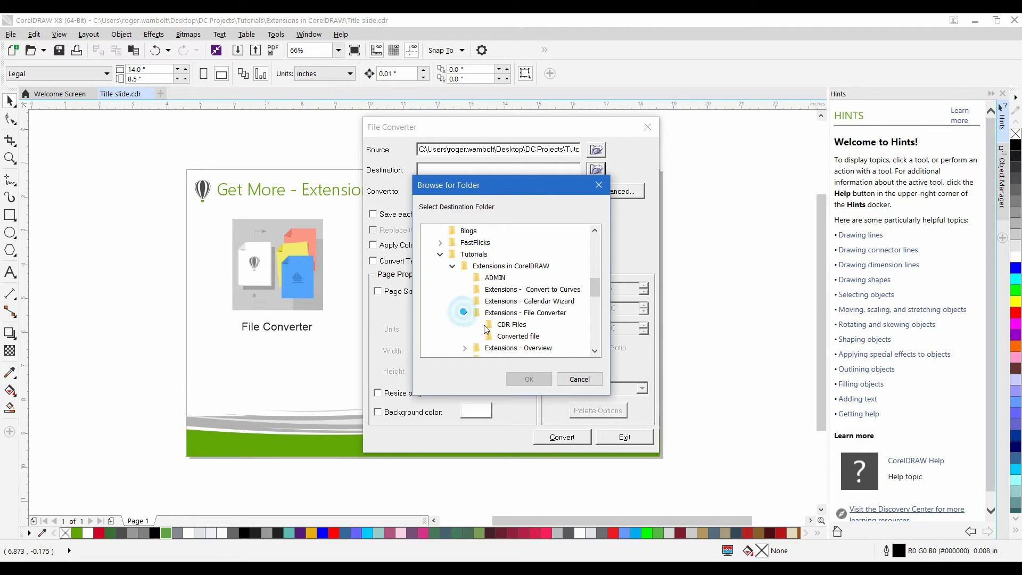
pyautogui.click(497, 333)
pyautogui.click(529, 378)
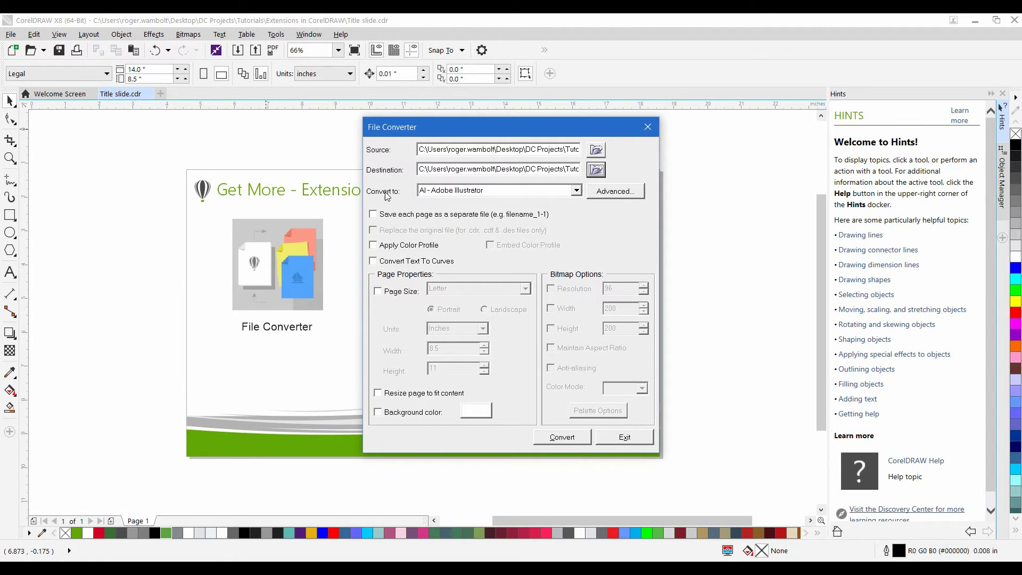
pyautogui.click(577, 192)
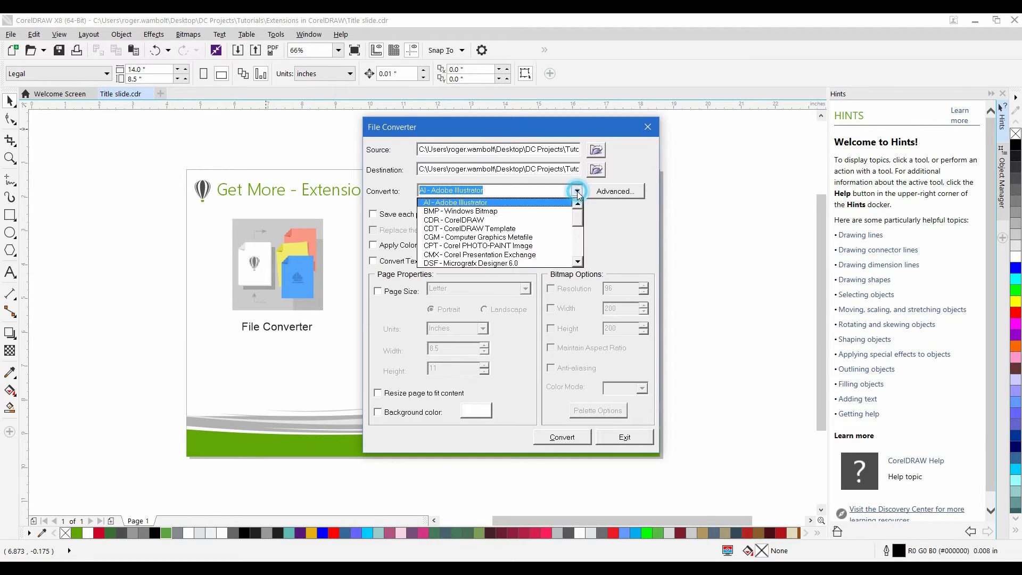
pyautogui.moveTo(580, 212); pyautogui.dragTo(578, 240)
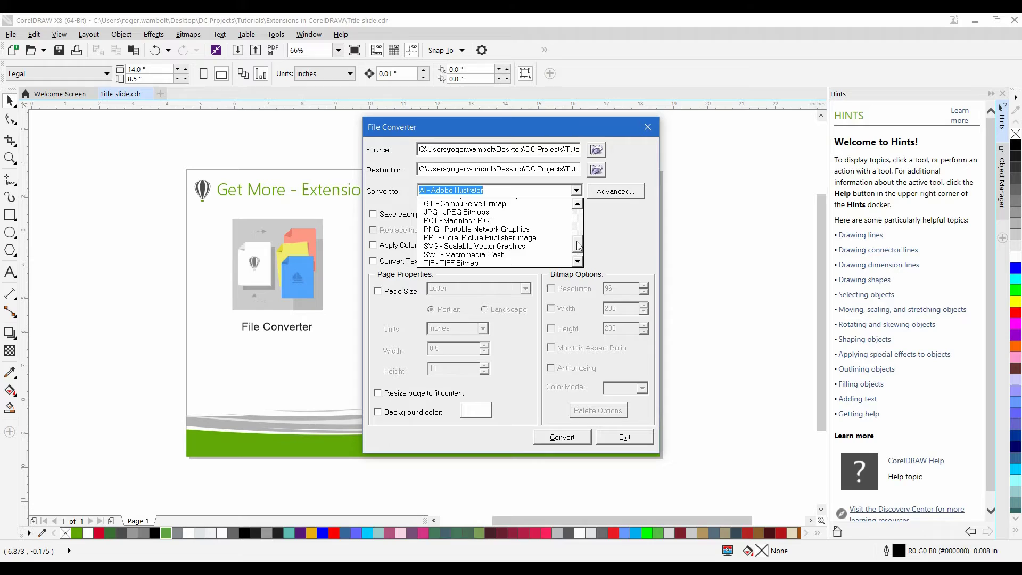
pyautogui.scroll(-1, 495, 236)
# Choose PNG output with Transparent Color, saving each page as a separate file.
pyautogui.click(464, 230)
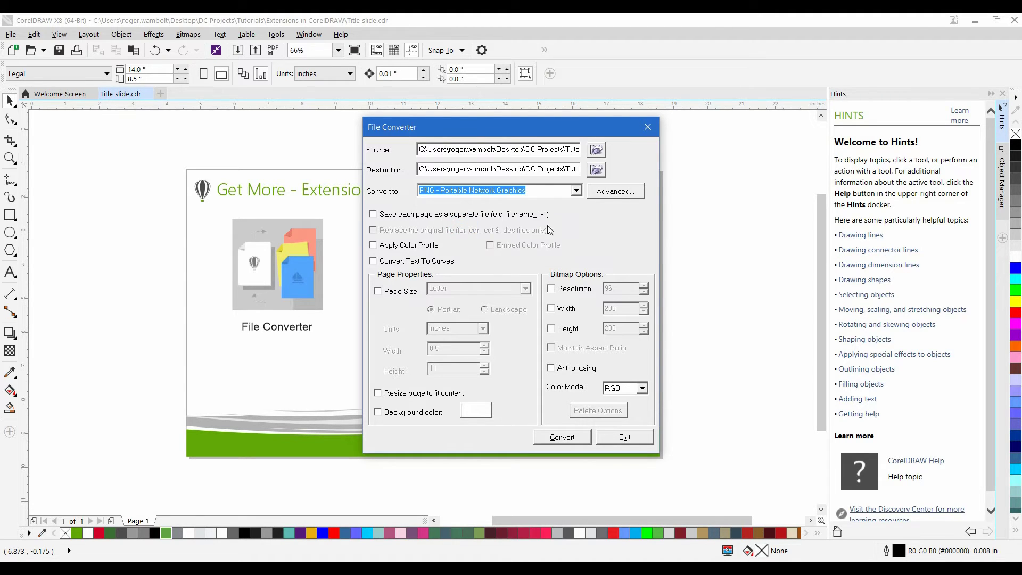
pyautogui.click(605, 196)
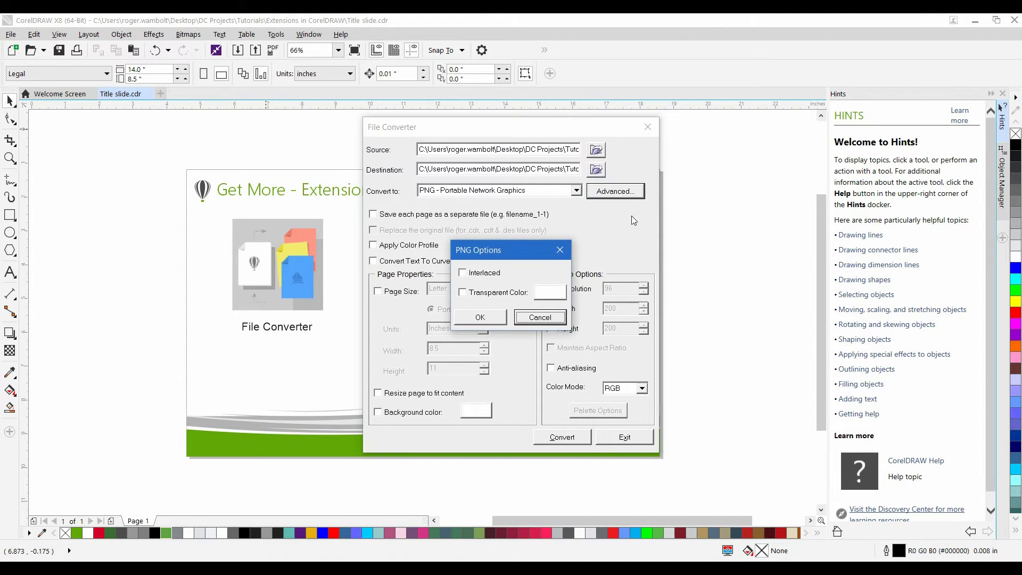
pyautogui.click(464, 292)
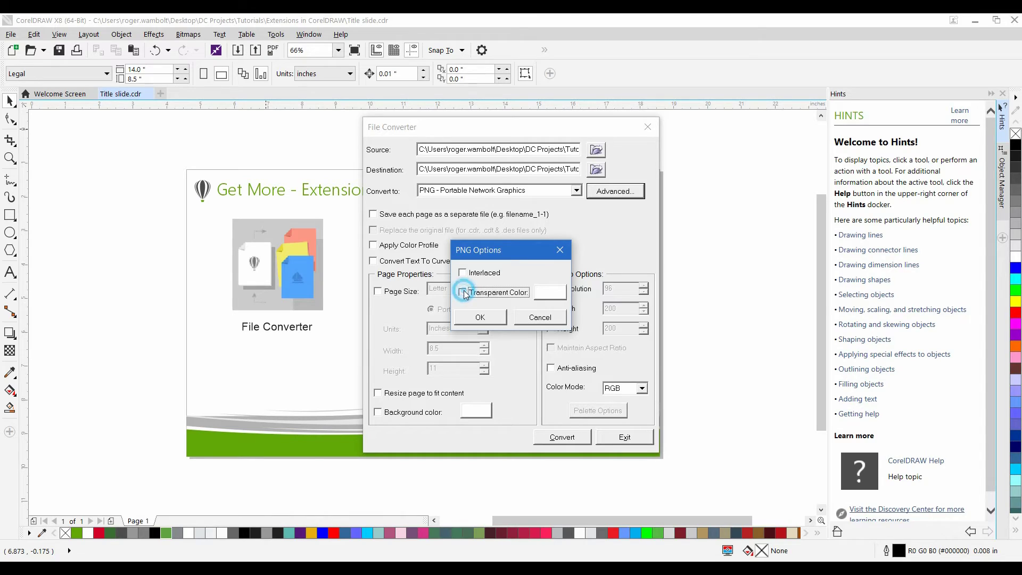
pyautogui.click(480, 317)
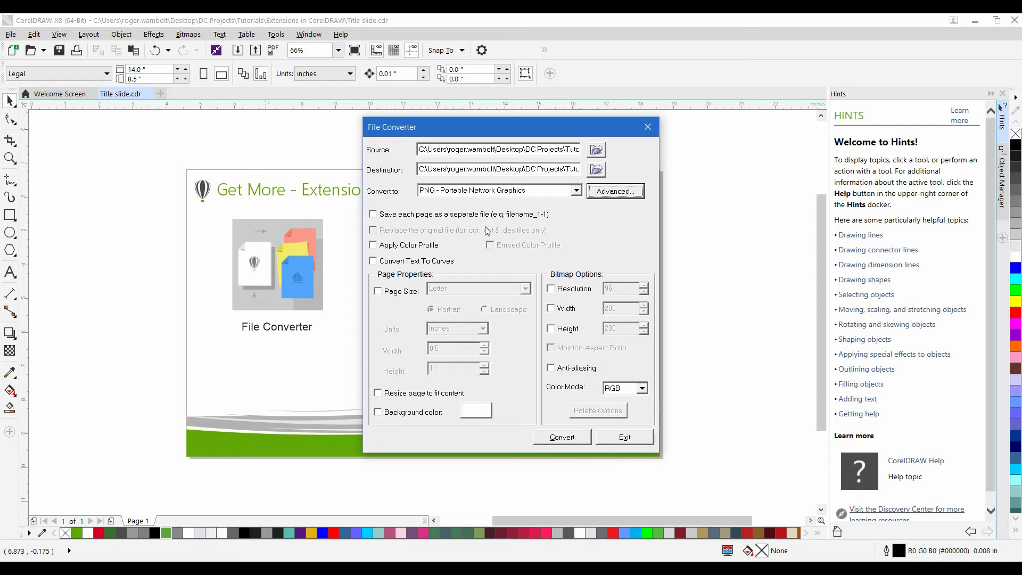
pyautogui.click(373, 214)
pyautogui.click(374, 214)
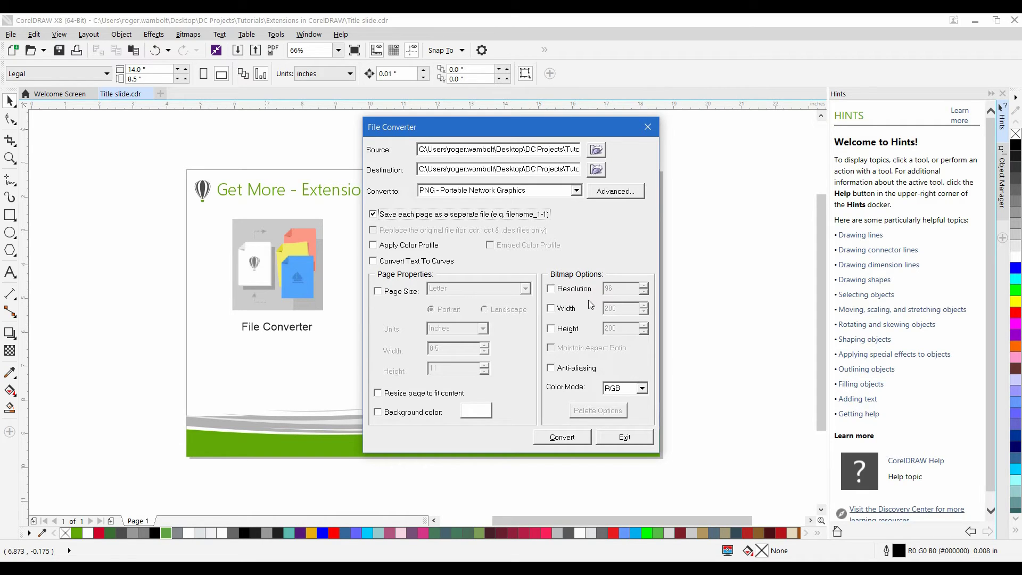
# Convert all 12 CDR files to PNG, acknowledge completion, and exit File Converter.
pyautogui.click(565, 440)
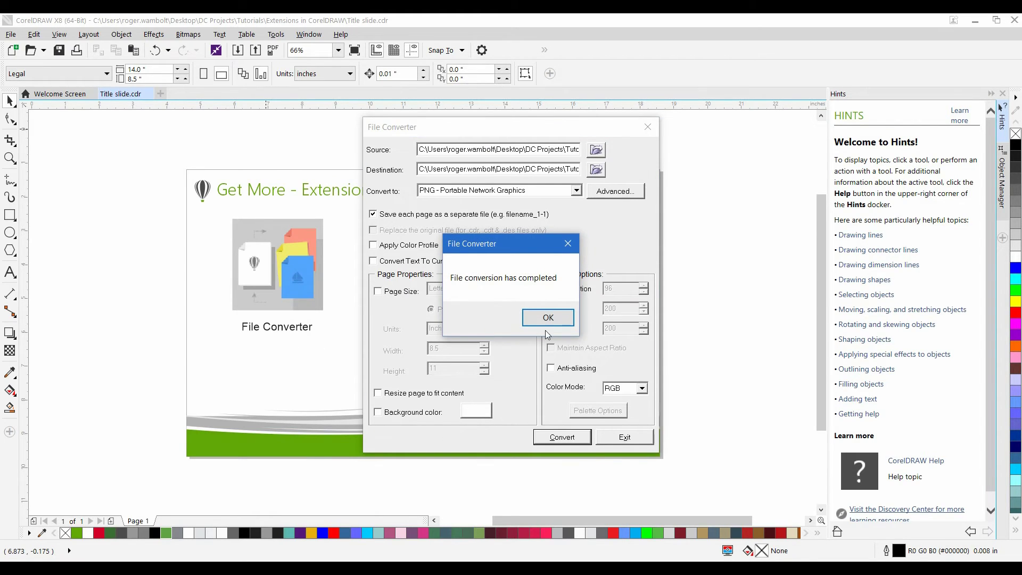
pyautogui.click(548, 318)
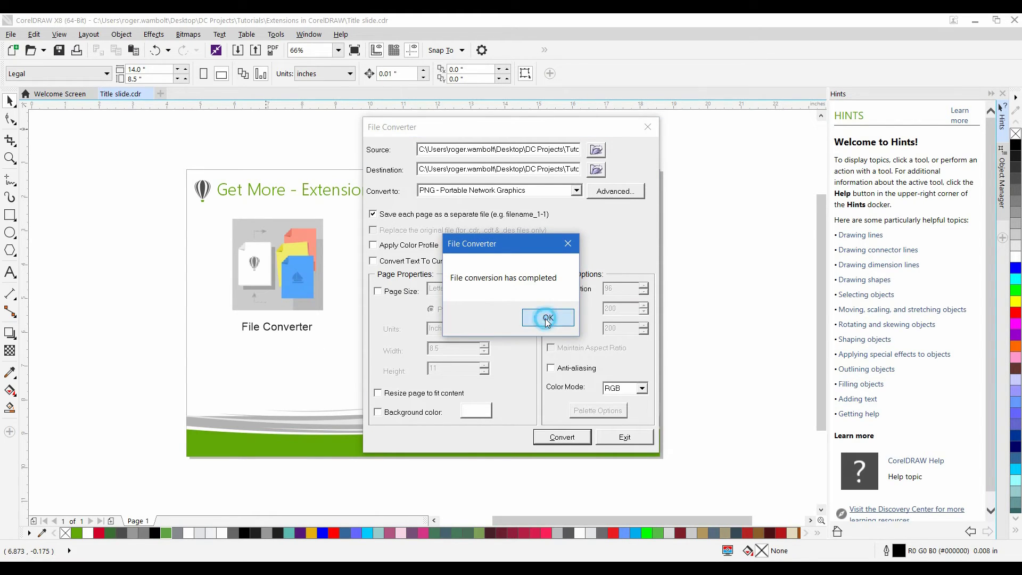
pyautogui.click(635, 441)
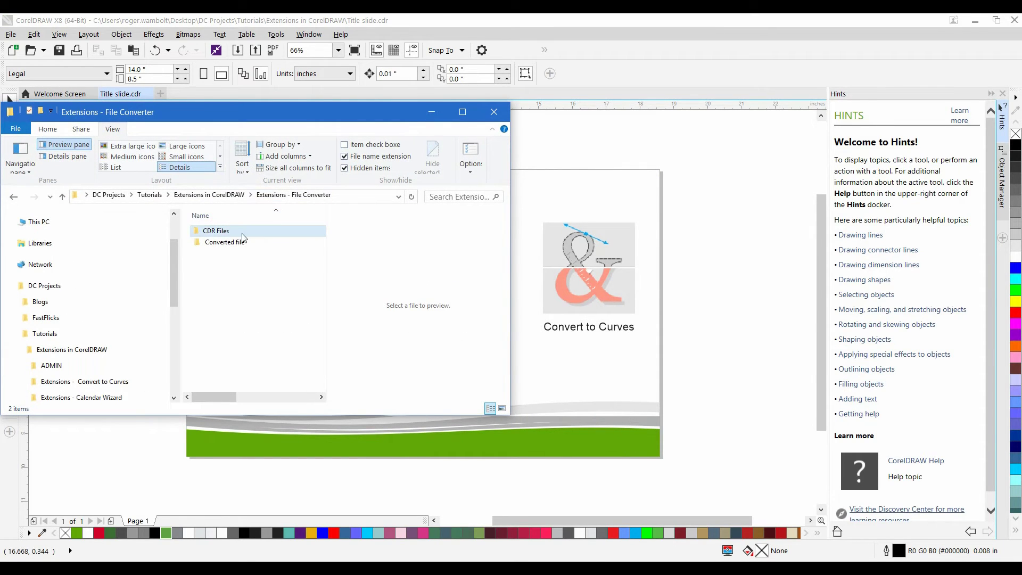
# Check the CDR Files folder, then open Converted file showing 17 PNG images.
pyautogui.doubleClick(221, 232)
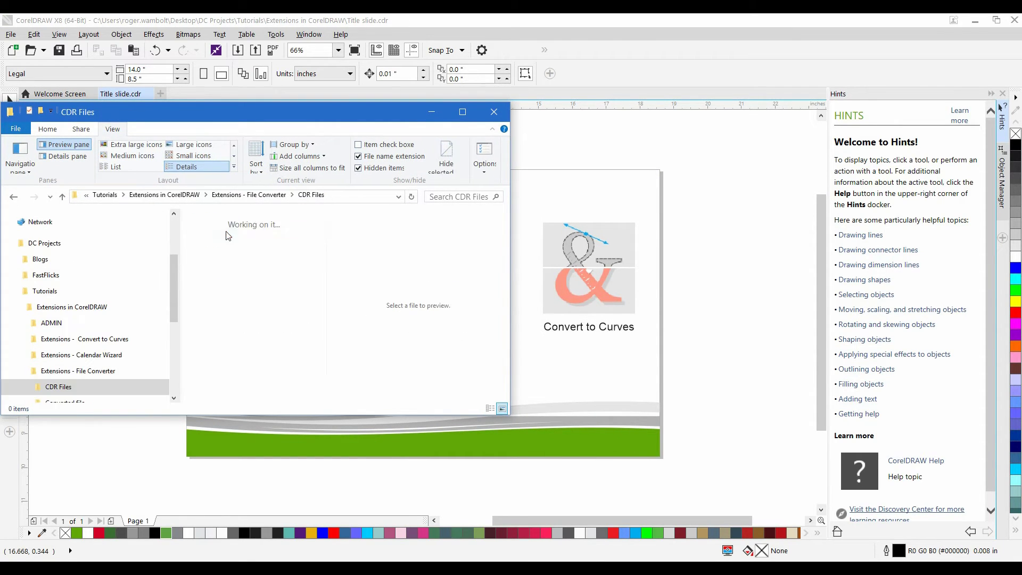
pyautogui.doubleClick(252, 110)
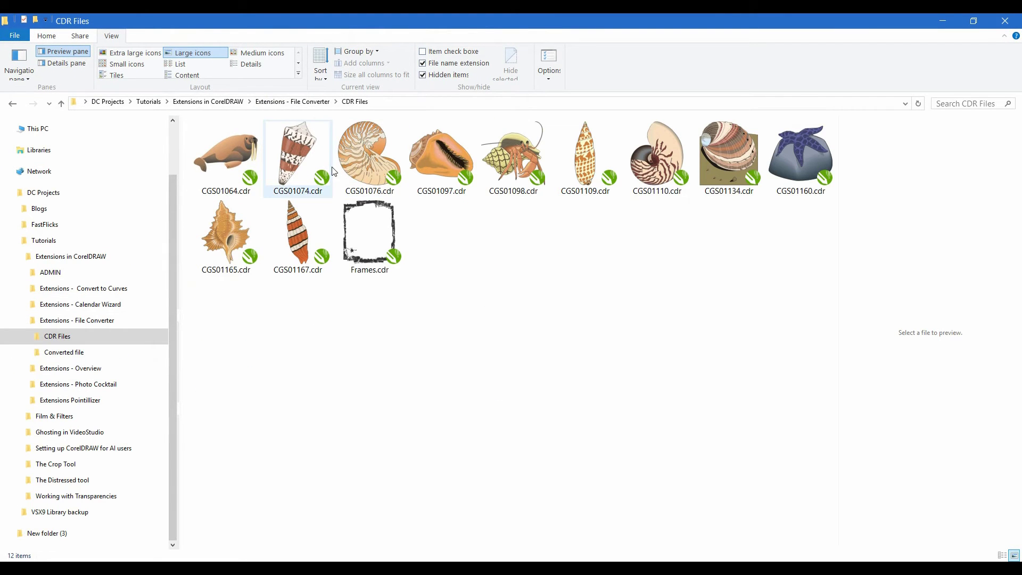
pyautogui.click(293, 101)
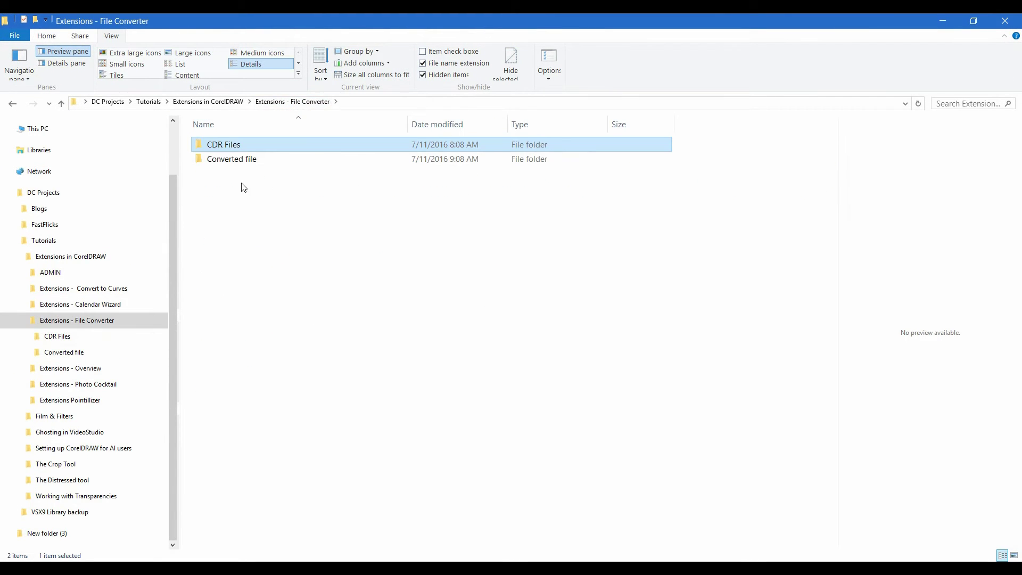
pyautogui.doubleClick(238, 158)
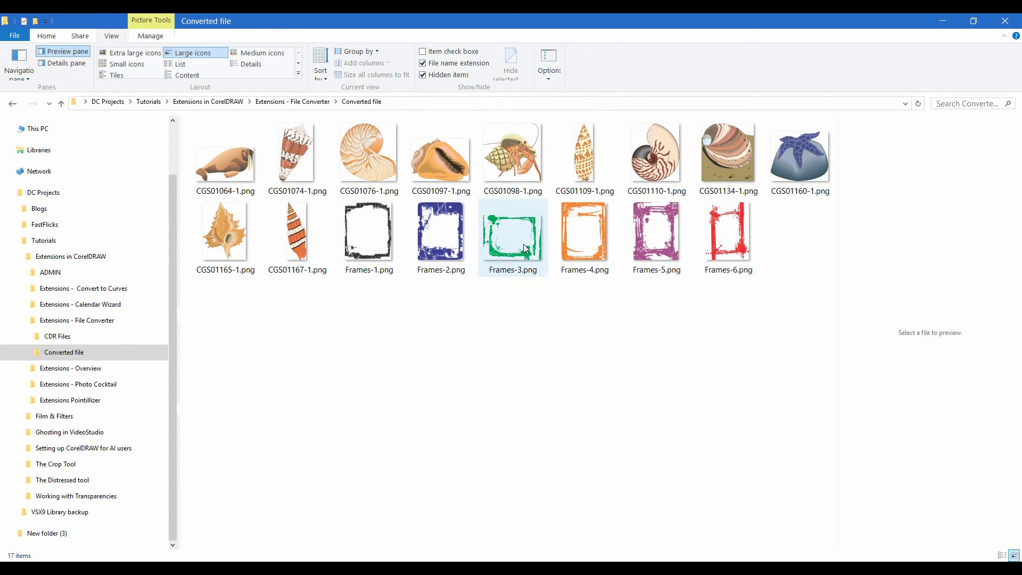
# Drag the purple Frames-5.png from Explorer onto the title slide, then minimize Explorer.
pyautogui.doubleClick(625, 20)
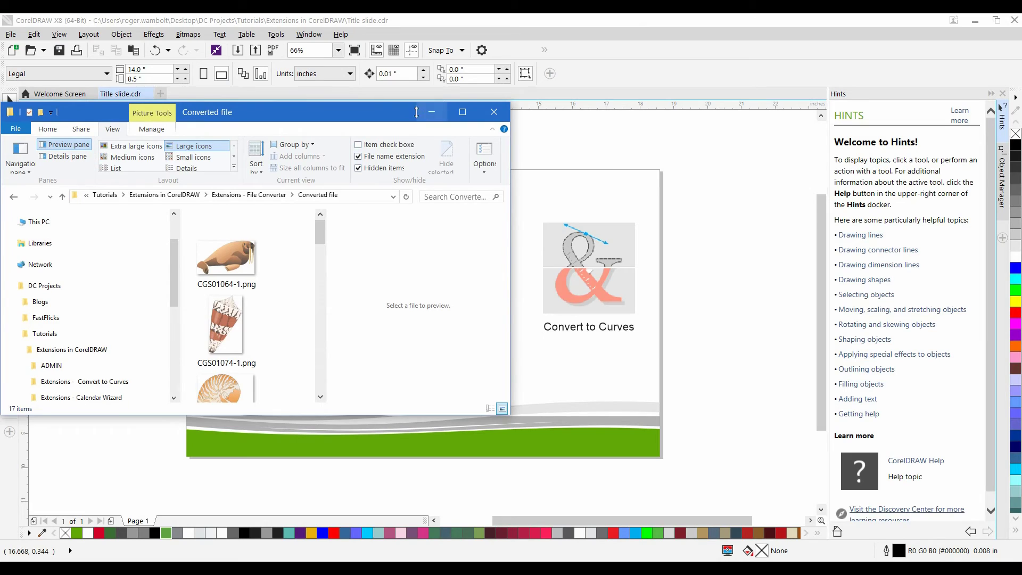
pyautogui.moveTo(424, 112); pyautogui.dragTo(667, 81)
pyautogui.moveTo(575, 186); pyautogui.dragTo(579, 361)
pyautogui.moveTo(484, 244)
pyautogui.mouseDown()
pyautogui.moveTo(222, 419)
pyautogui.moveTo(238, 435)
pyautogui.mouseUp()
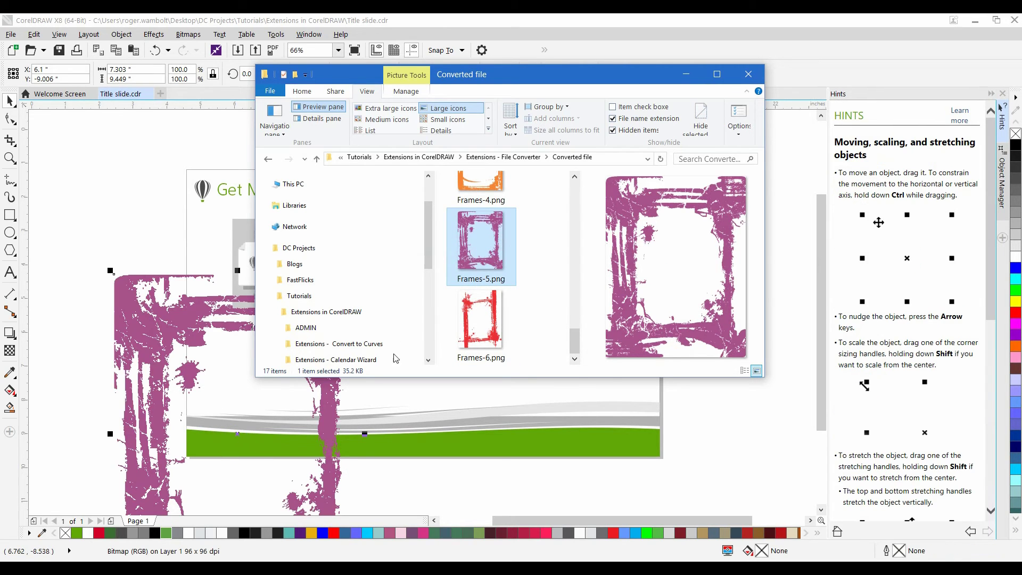
pyautogui.click(686, 77)
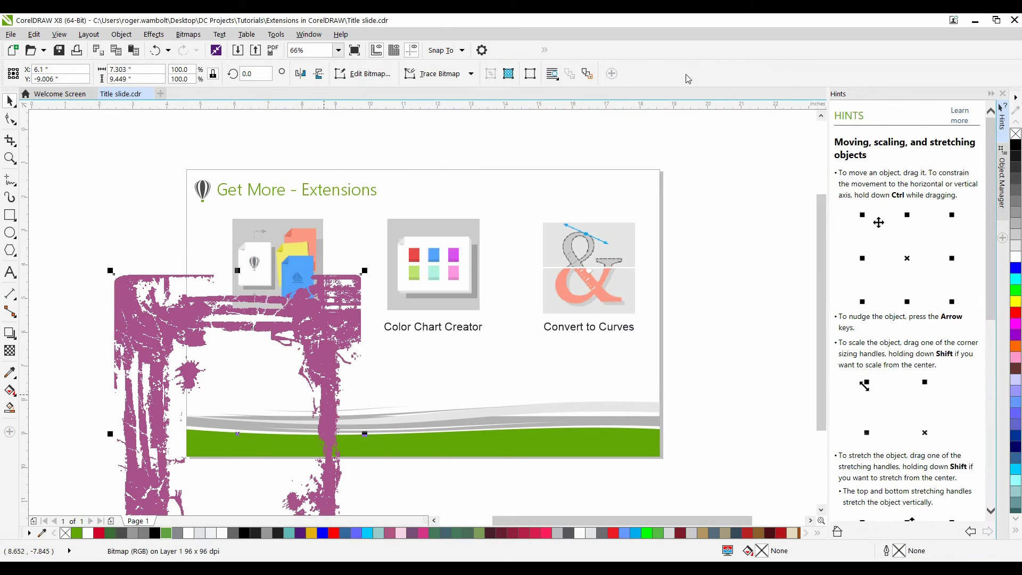